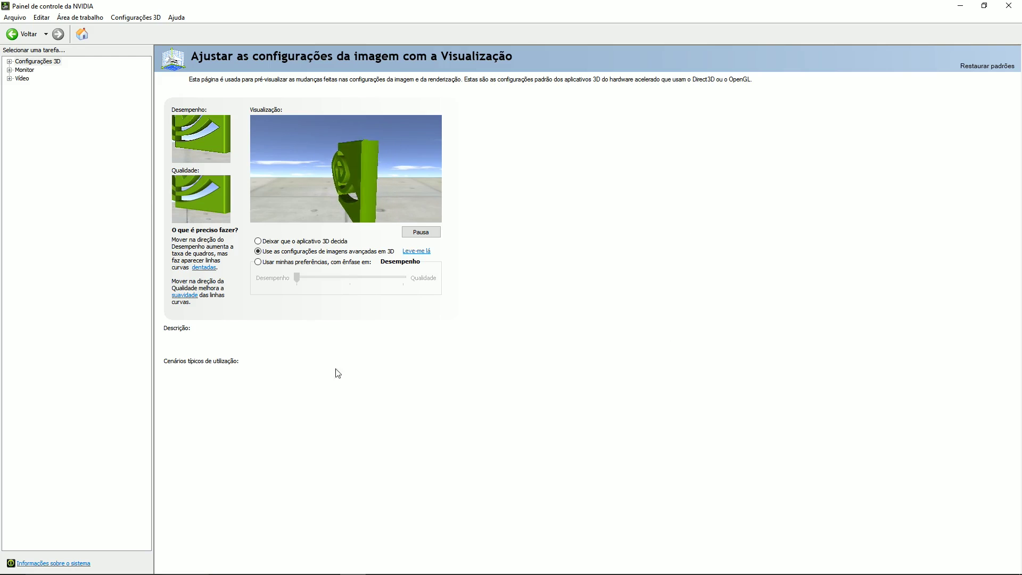
# Set desktop scaling to be performed on the GPU, then apply and keep the new desktop configuration
pyautogui.click(23, 69)
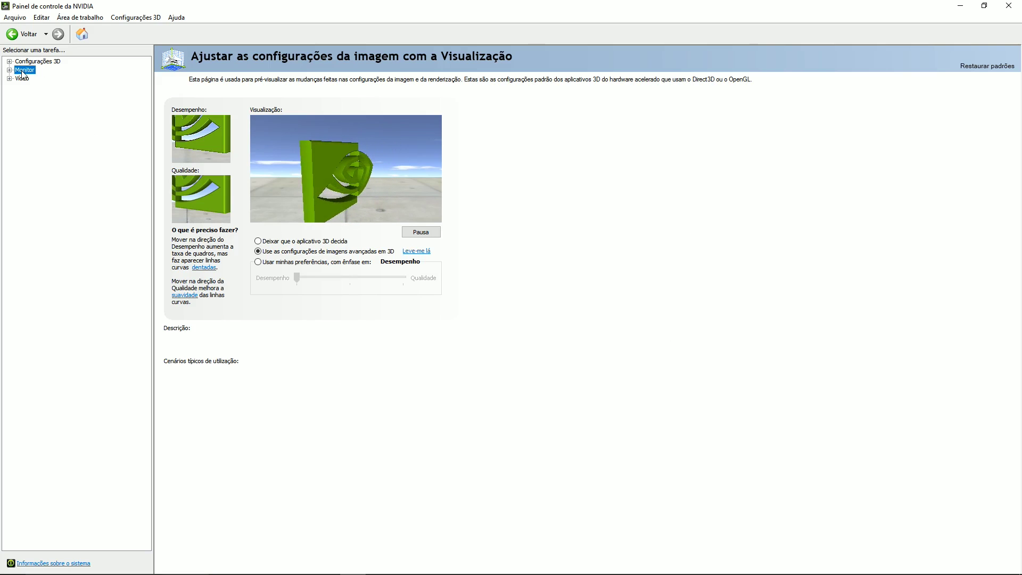
pyautogui.click(10, 70)
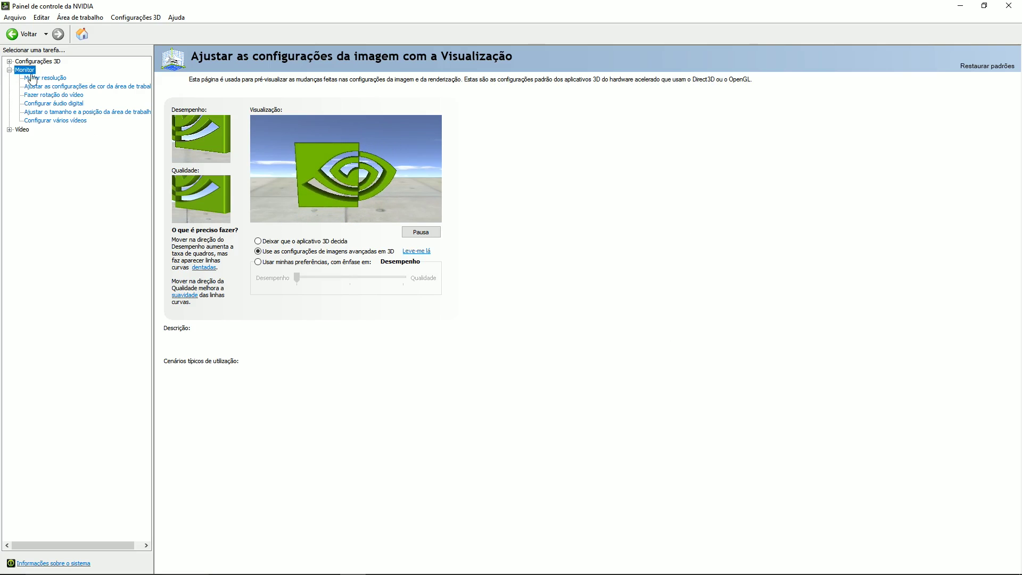
pyautogui.click(125, 114)
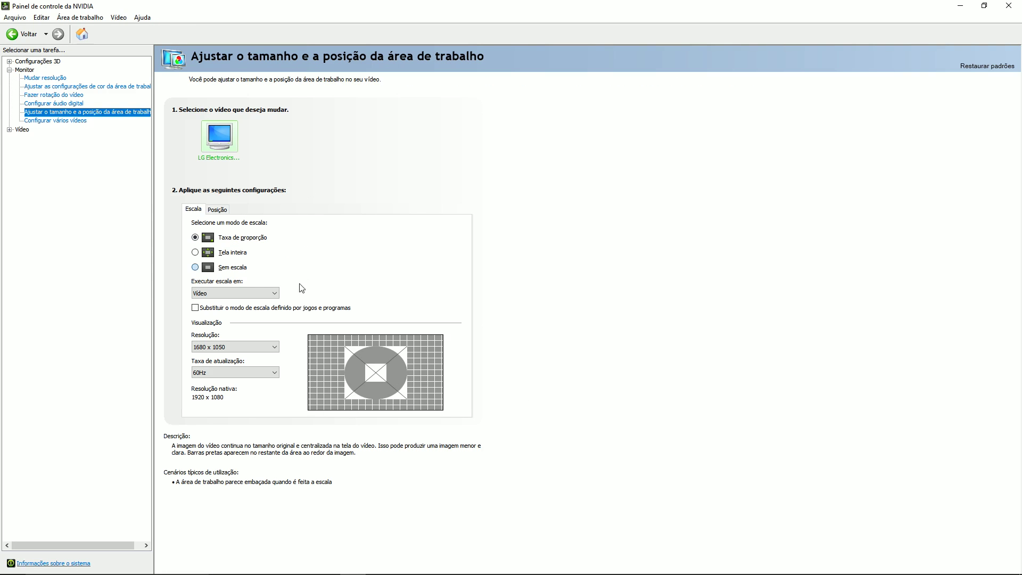
pyautogui.click(277, 294)
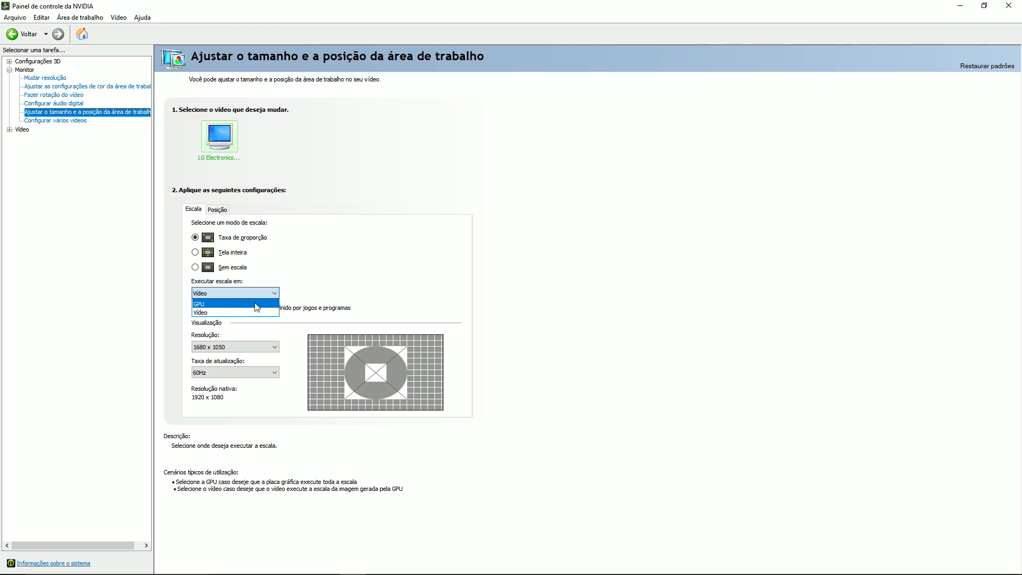
pyautogui.click(263, 304)
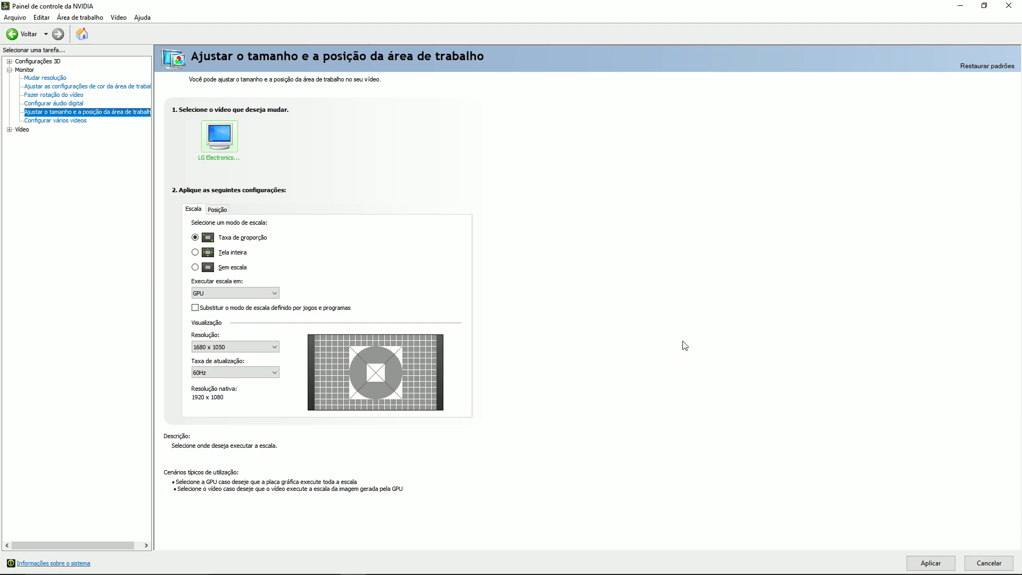
pyautogui.click(930, 563)
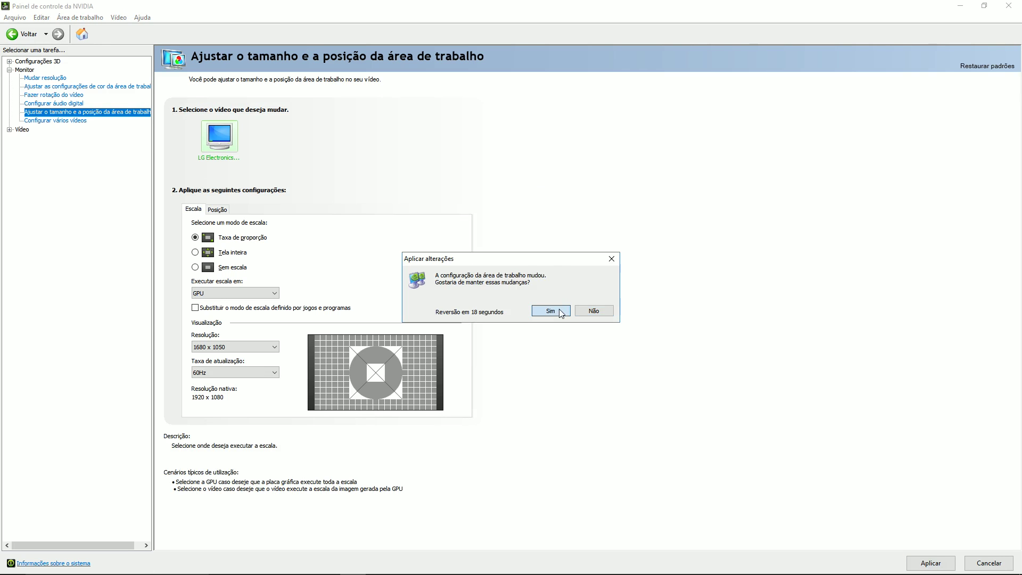
pyautogui.click(561, 312)
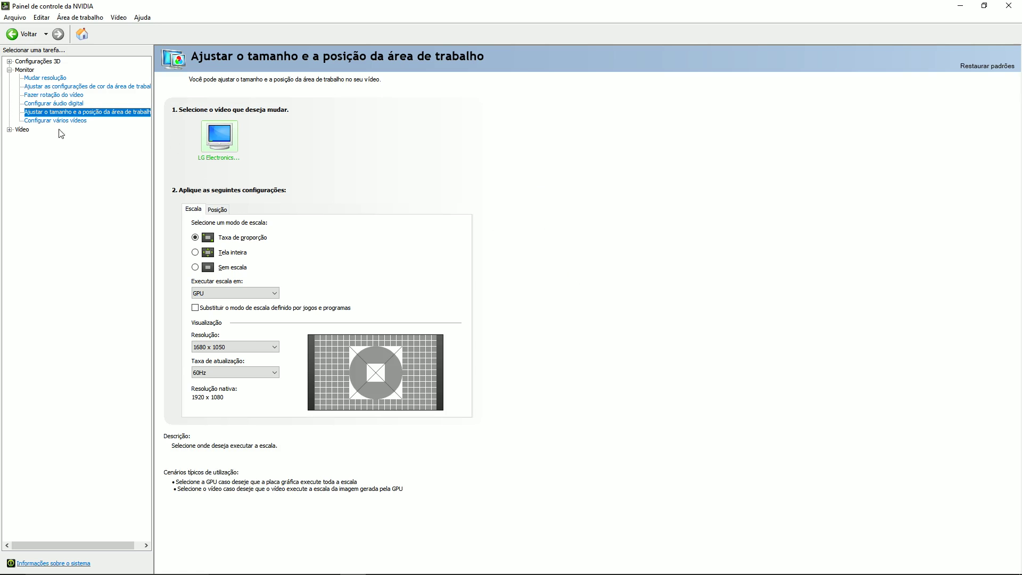
# Open the form for creating a custom resolution from the monitor's resolution settings
pyautogui.click(62, 80)
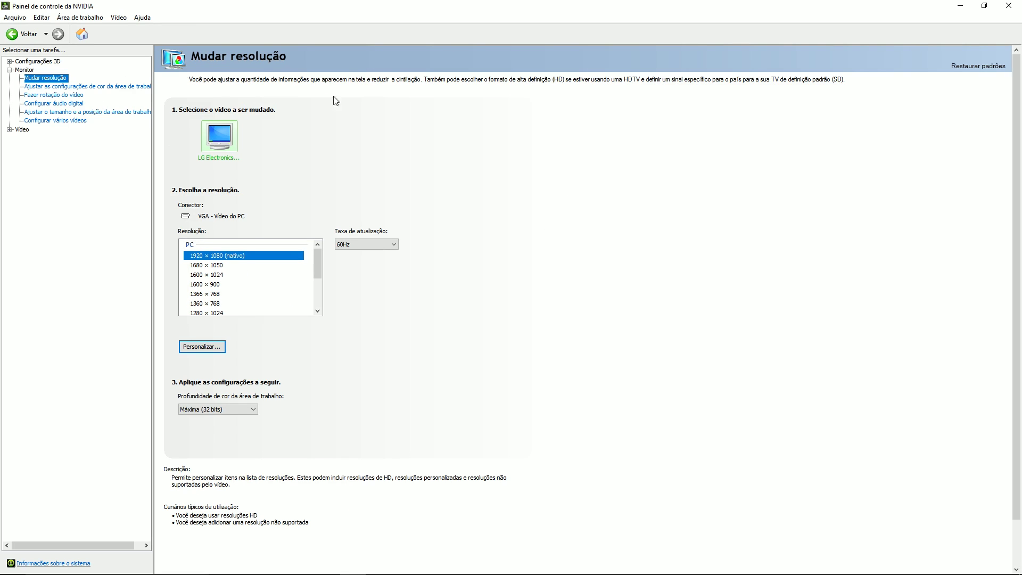
pyautogui.click(205, 350)
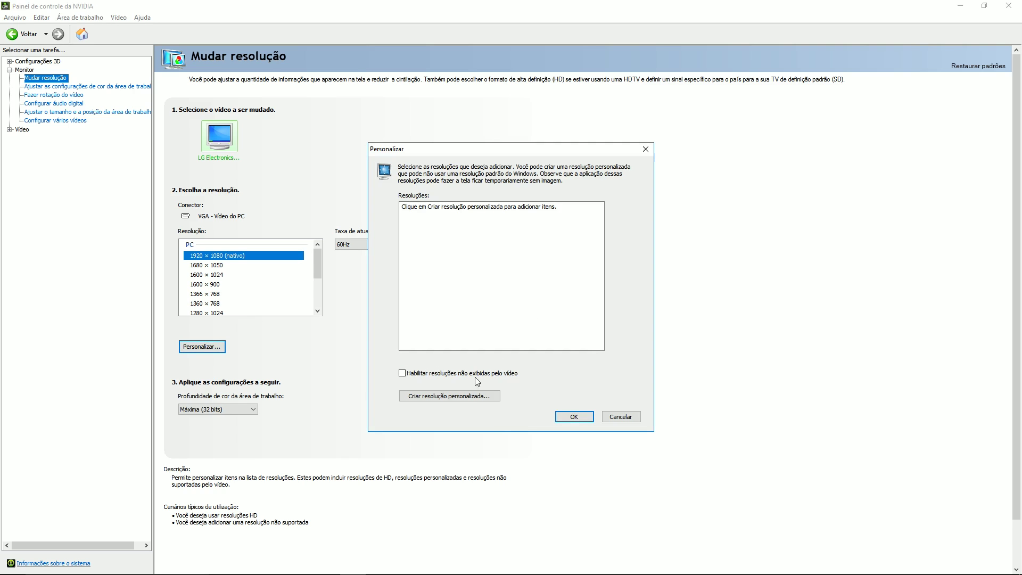
pyautogui.click(498, 395)
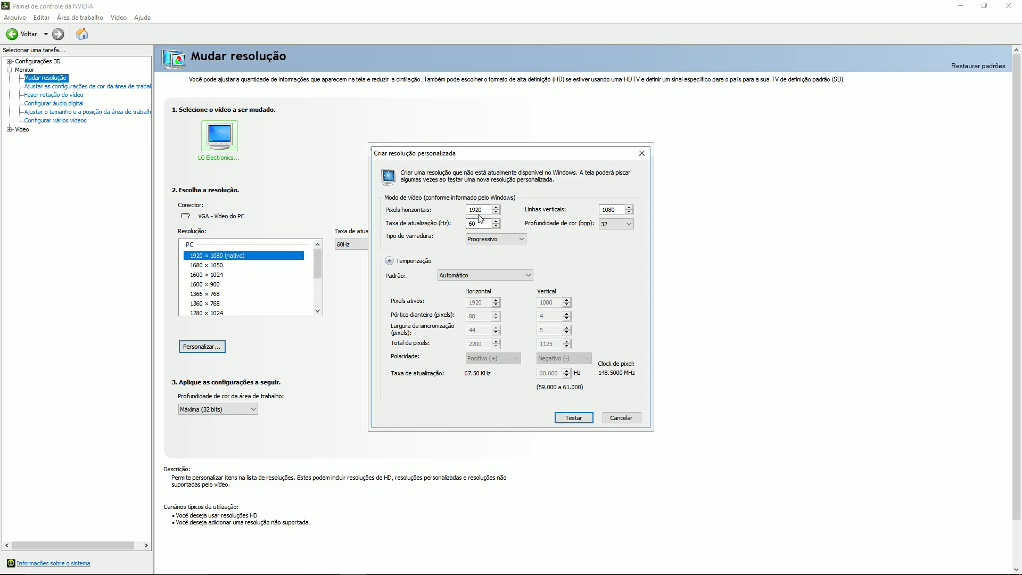
# Switch to Resoluções.txt in Notepad and review its 16:9 and 4:3 resolution lists
pyautogui.click(326, 565)
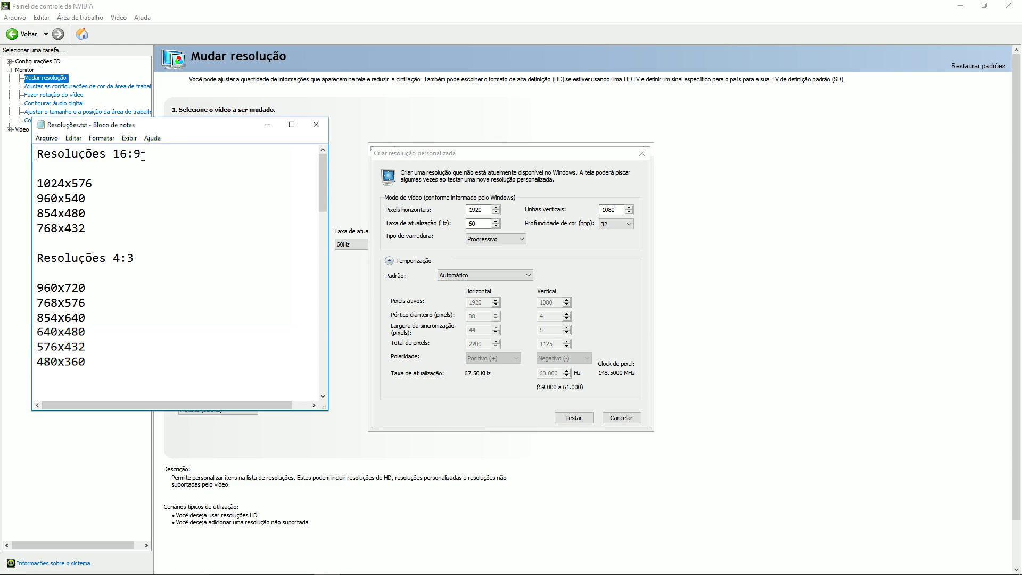
pyautogui.moveTo(149, 152); pyautogui.dragTo(114, 153)
pyautogui.moveTo(137, 258); pyautogui.dragTo(112, 259)
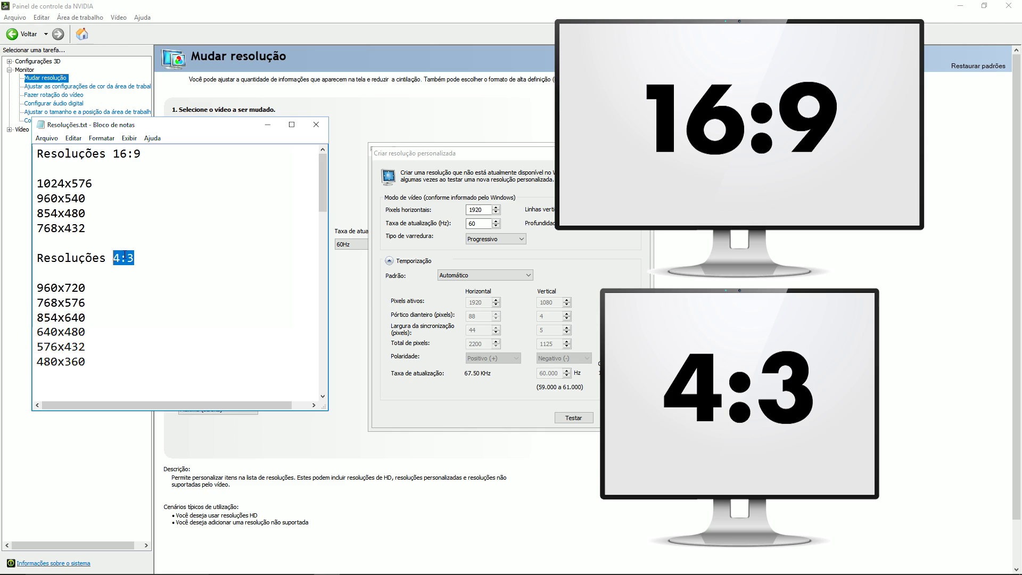
pyautogui.click(142, 154)
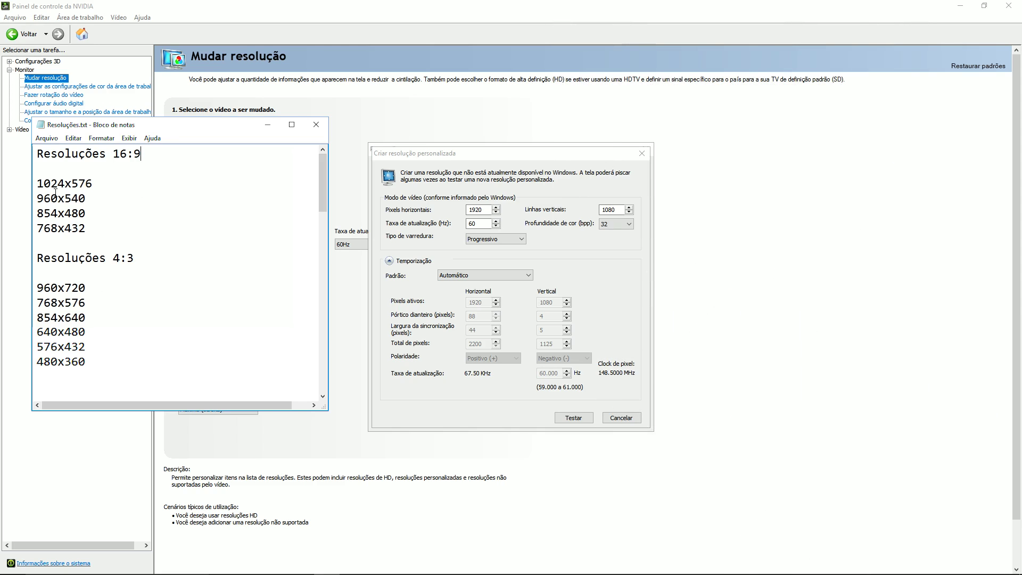
# Return to the custom resolution form, set it to 1024 horizontal pixels by 576 vertical lines, then test and save it
pyautogui.click(475, 162)
pyautogui.doubleClick(478, 210)
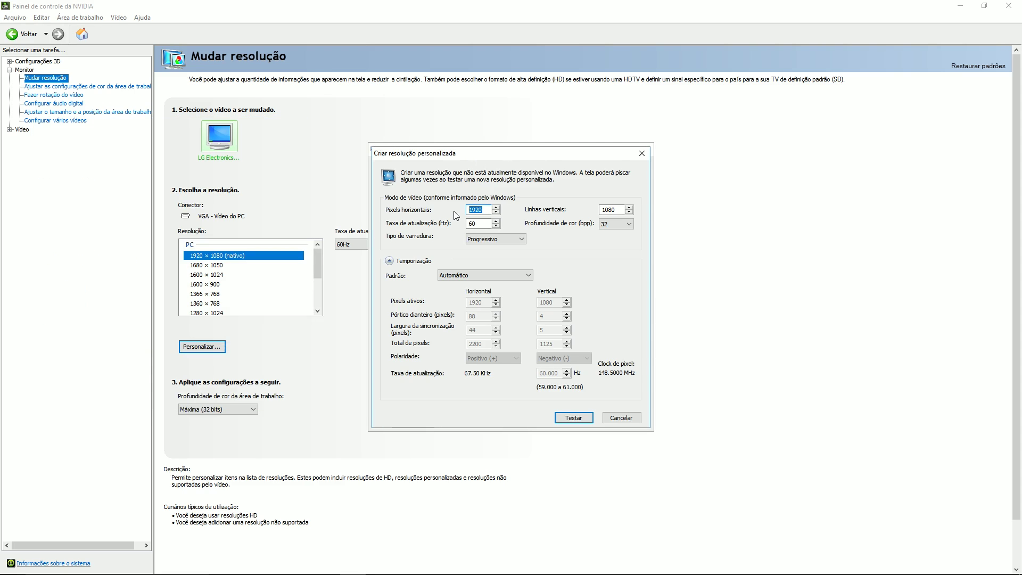
pyautogui.write('1024')
pyautogui.press('Tab')
pyautogui.write('576')
pyautogui.click(570, 419)
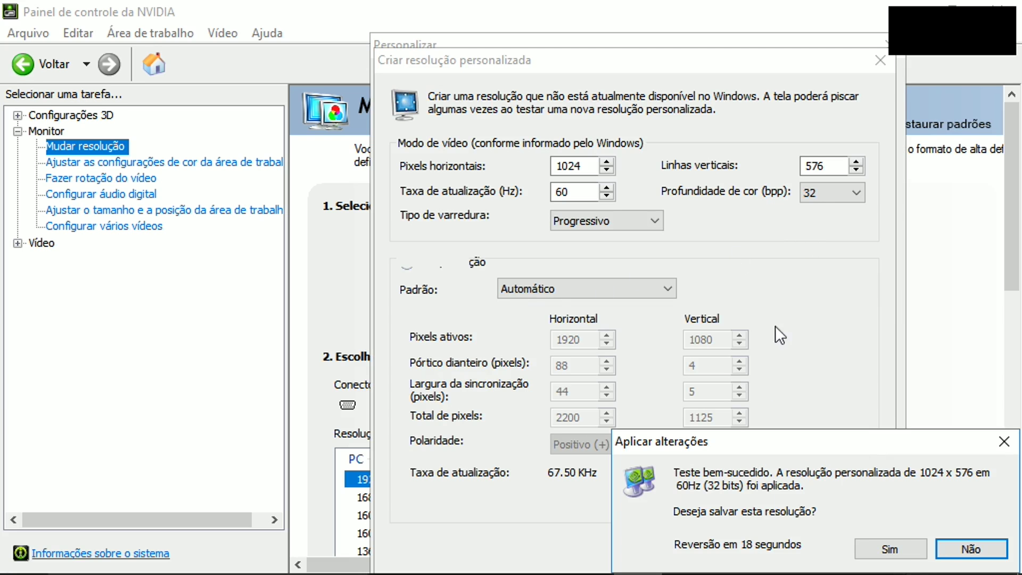
pyautogui.click(895, 547)
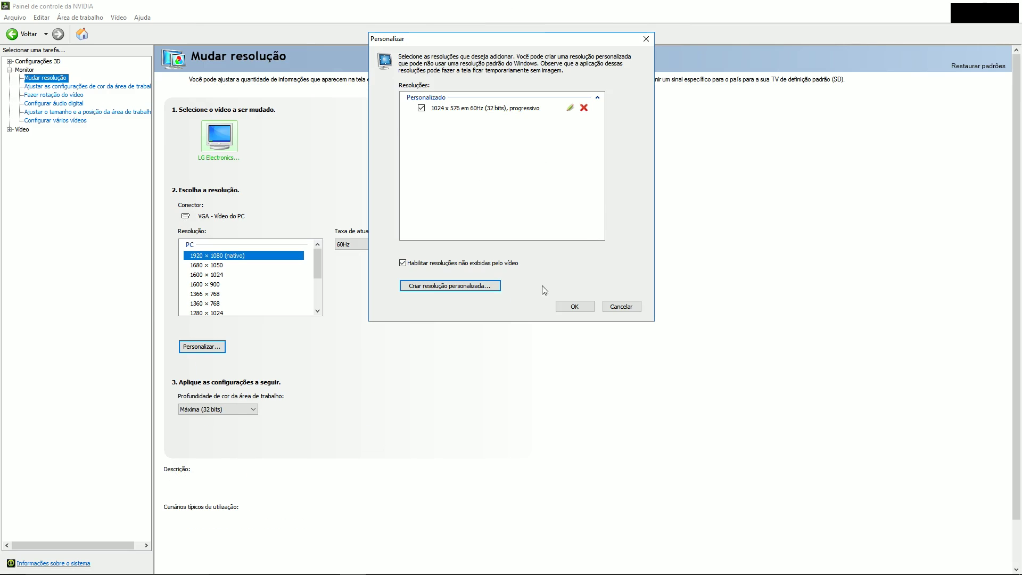
# Create another custom resolution of 960 horizontal pixels by 540 vertical lines, then test and save it
pyautogui.click(447, 287)
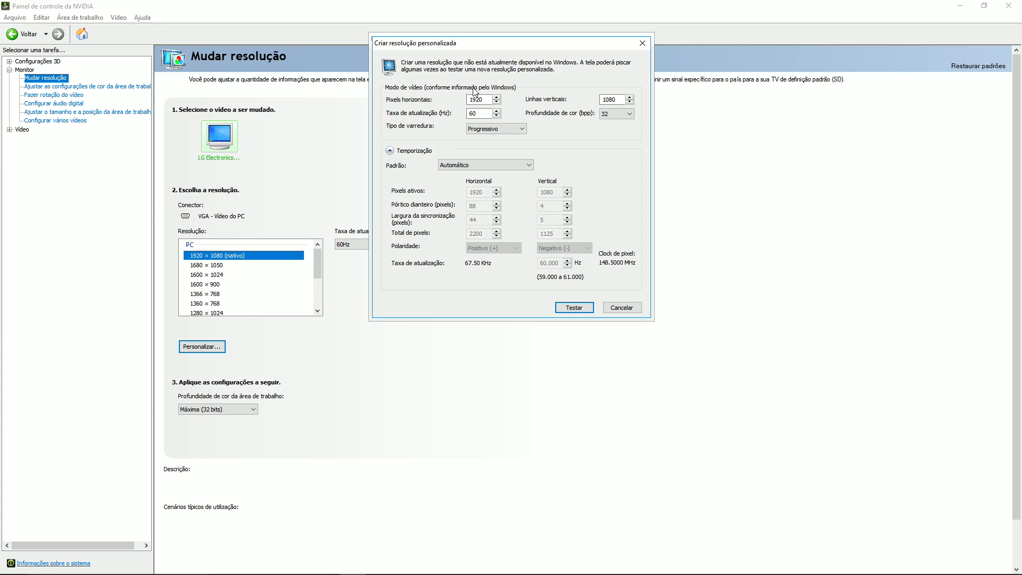
pyautogui.write('960')
pyautogui.press('Tab')
pyautogui.write('5')
pyautogui.click(574, 307)
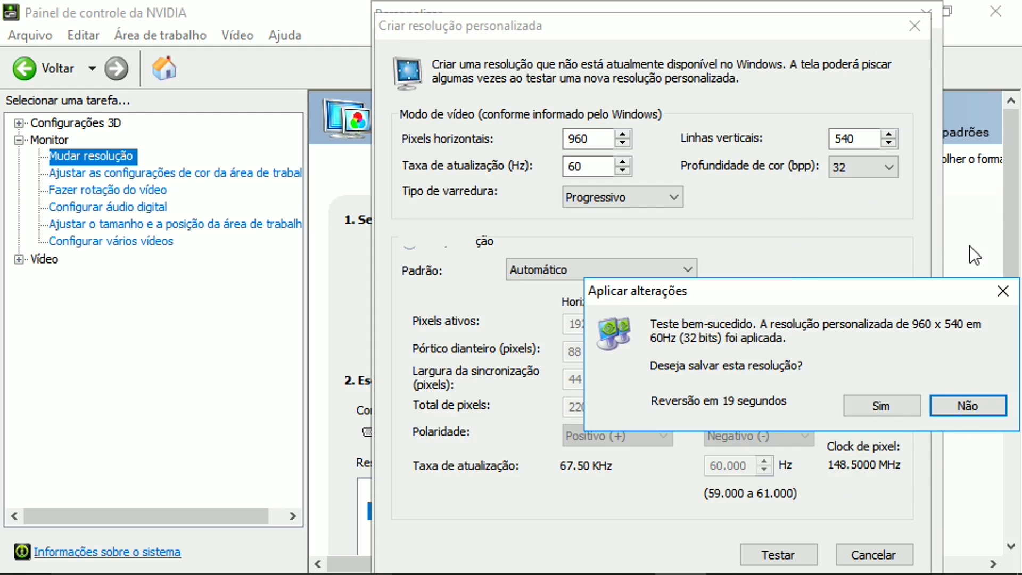
pyautogui.click(890, 403)
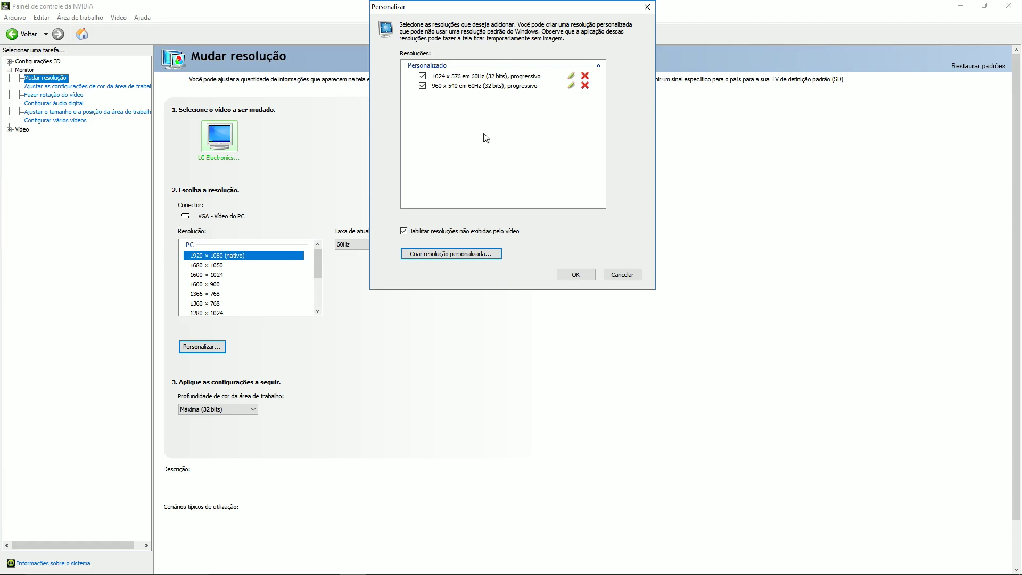
# Add a custom resolution of 854 horizontal pixels by 480 vertical lines, then test and save it
pyautogui.click(481, 261)
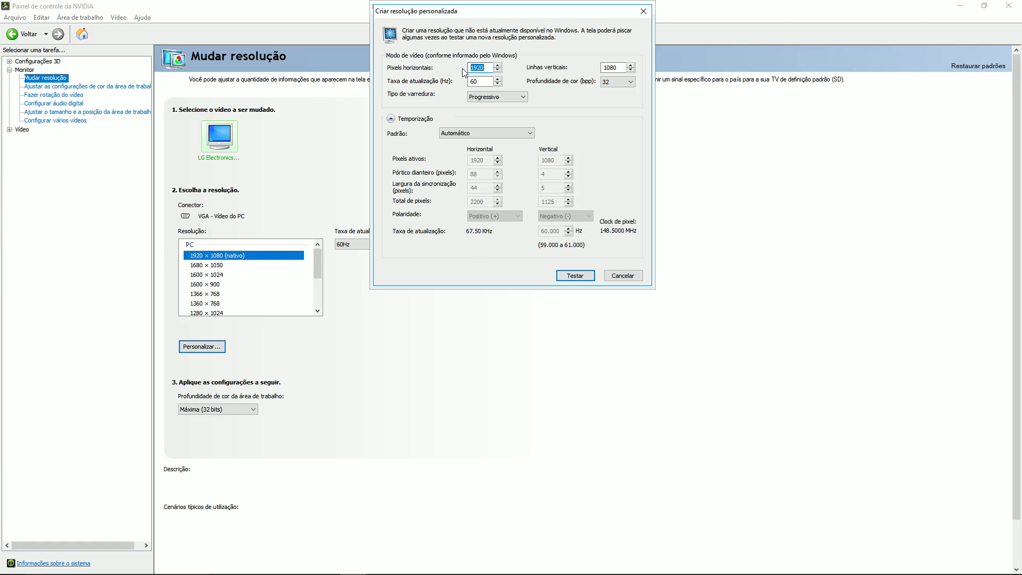
pyautogui.write('854')
pyautogui.press('Tab')
pyautogui.write('480')
pyautogui.click(575, 276)
pyautogui.click(835, 385)
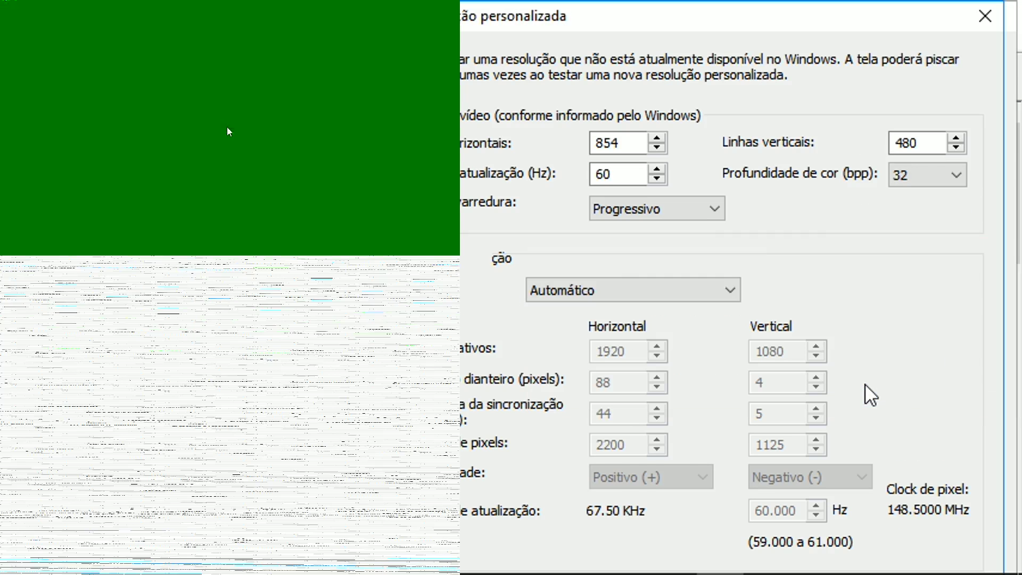
# Create, test and save a 768 x 432 custom resolution, then accept the custom list and close the NVIDIA control panel
pyautogui.click(447, 254)
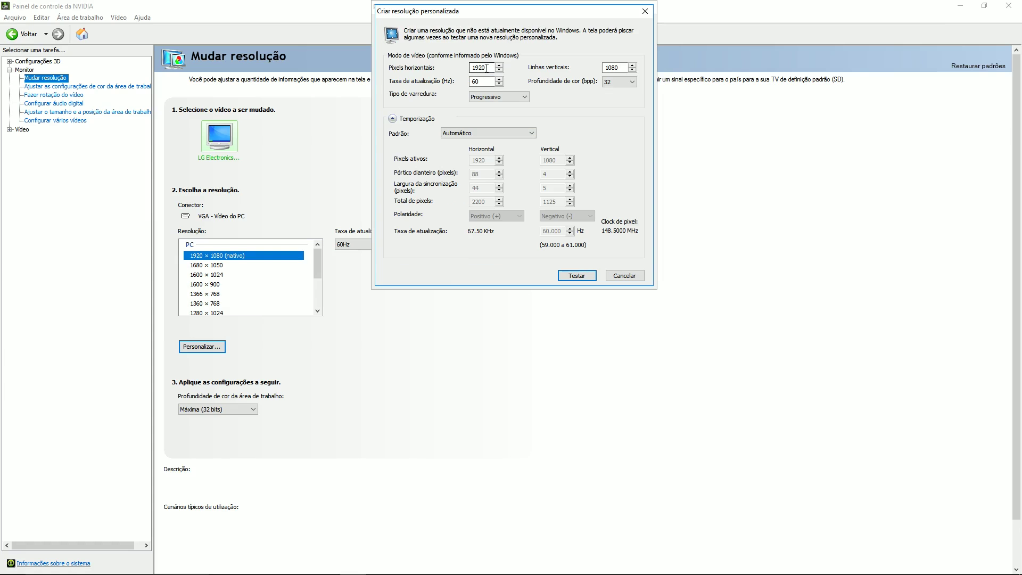
pyautogui.write('768')
pyautogui.press('Tab')
pyautogui.write('432')
pyautogui.click(576, 276)
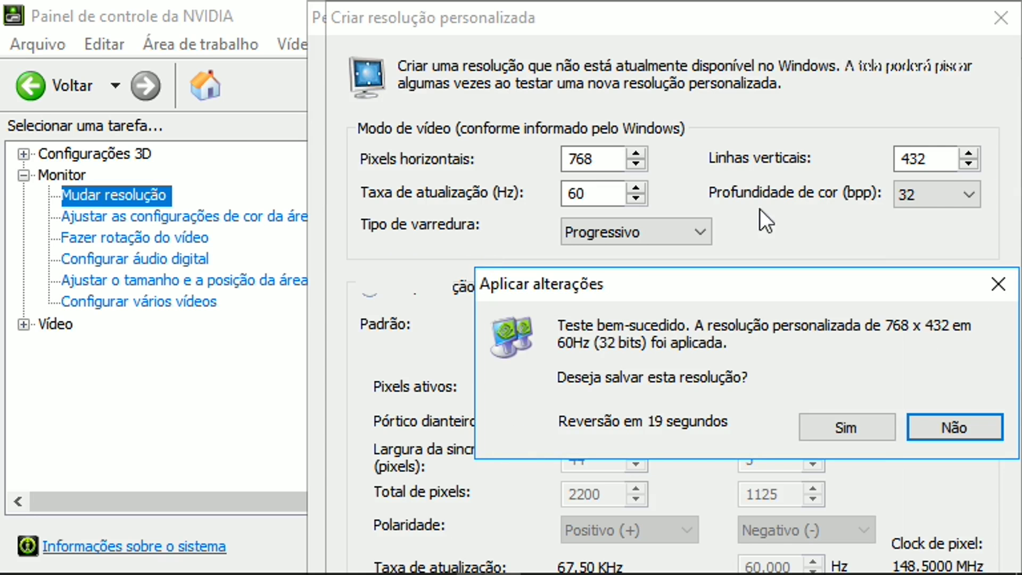
pyautogui.click(846, 428)
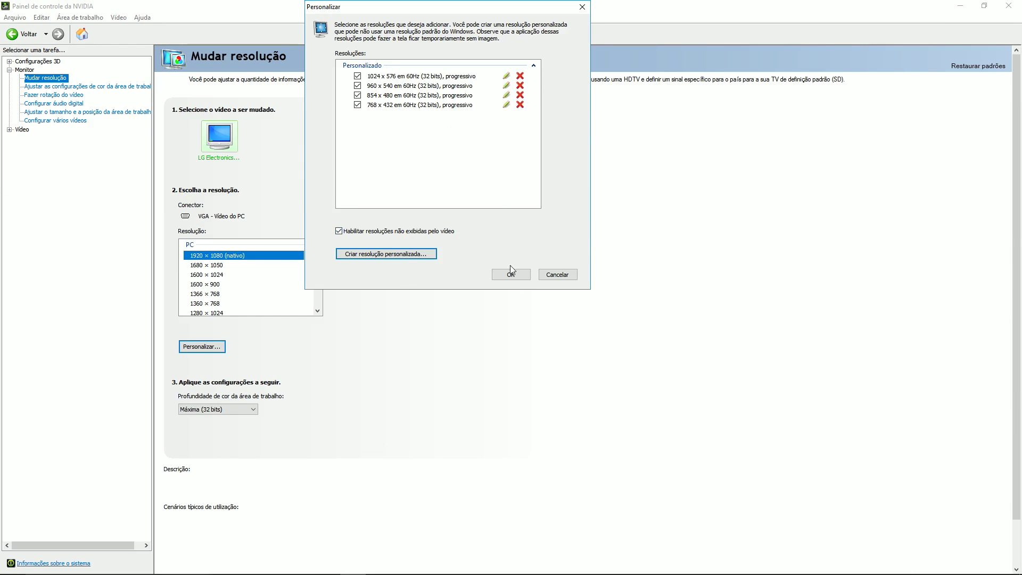
pyautogui.click(520, 277)
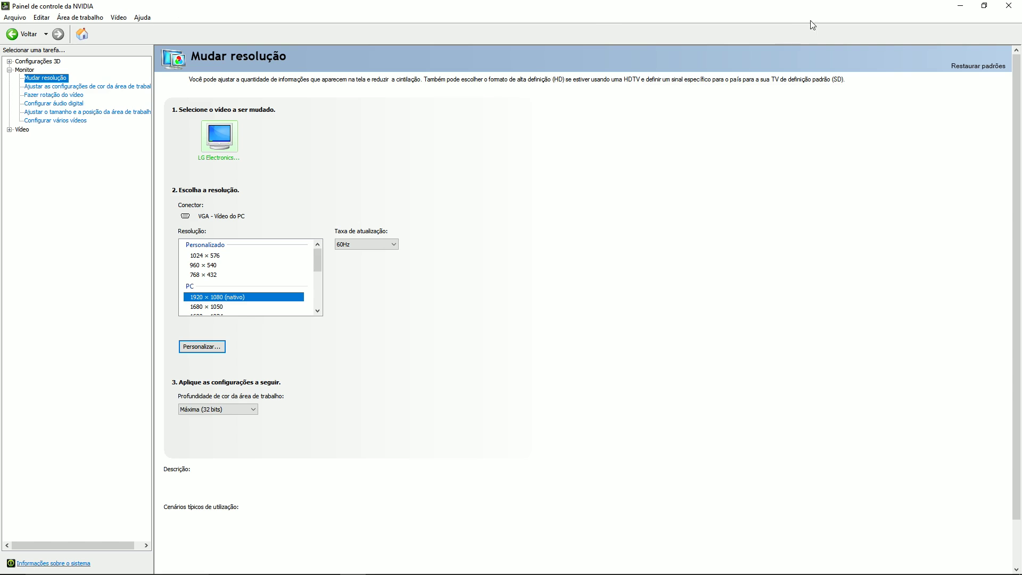
pyautogui.click(1018, 4)
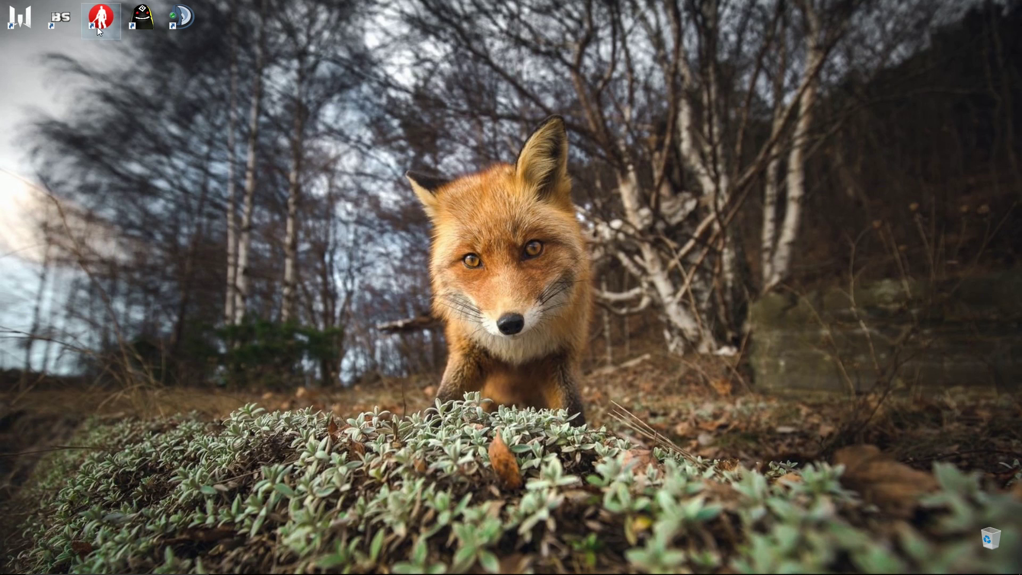
# Bring up Resoluções.txt in Notepad and look at the 768x432 entry in the 16:9 list
pyautogui.click(97, 27)
pyautogui.moveTo(621, 566)
pyautogui.click(326, 564)
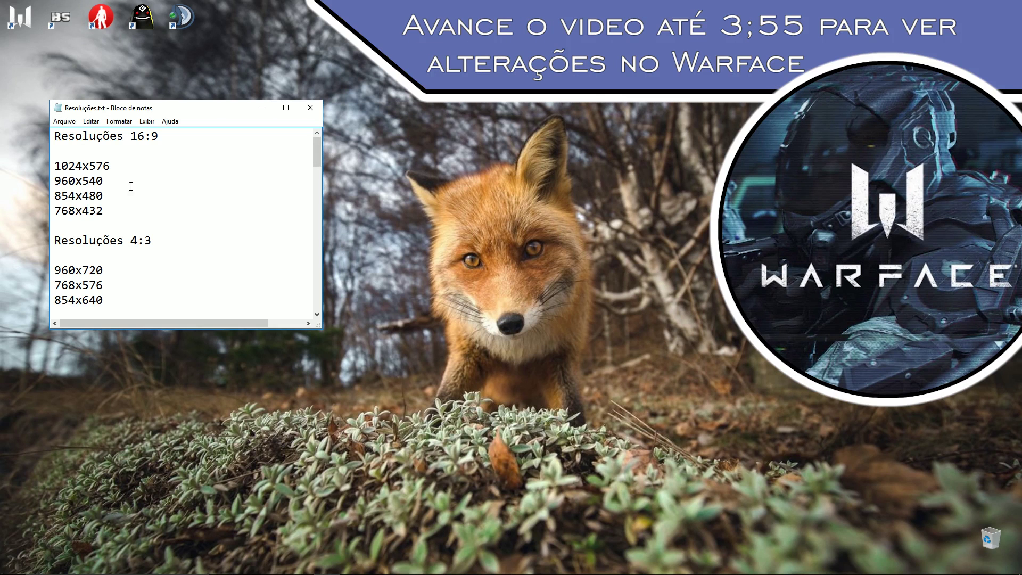
pyautogui.doubleClick(55, 211)
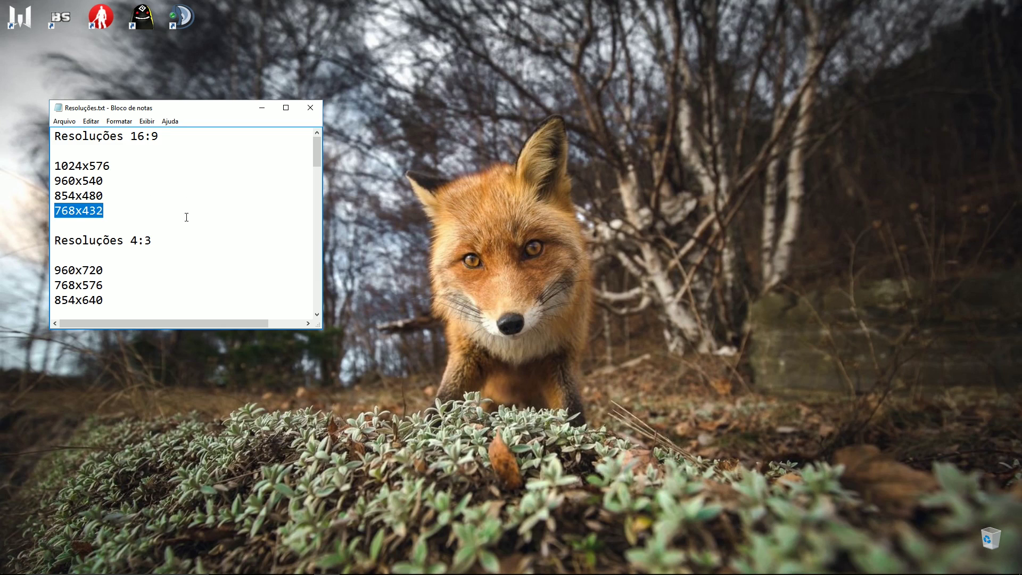
pyautogui.click(146, 213)
# Copy the folder path C:\Users\%USERNAME%\Documents\FreeReign\LMS from the end of the resolution notes
pyautogui.moveTo(317, 149); pyautogui.dragTo(319, 170)
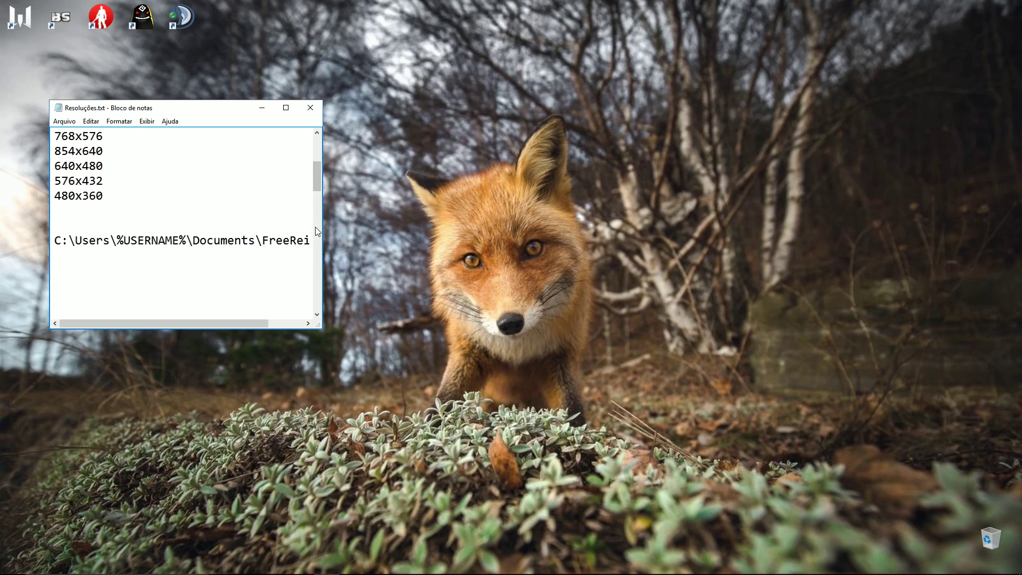
pyautogui.moveTo(322, 241); pyautogui.dragTo(55, 241)
pyautogui.rightClick(63, 242)
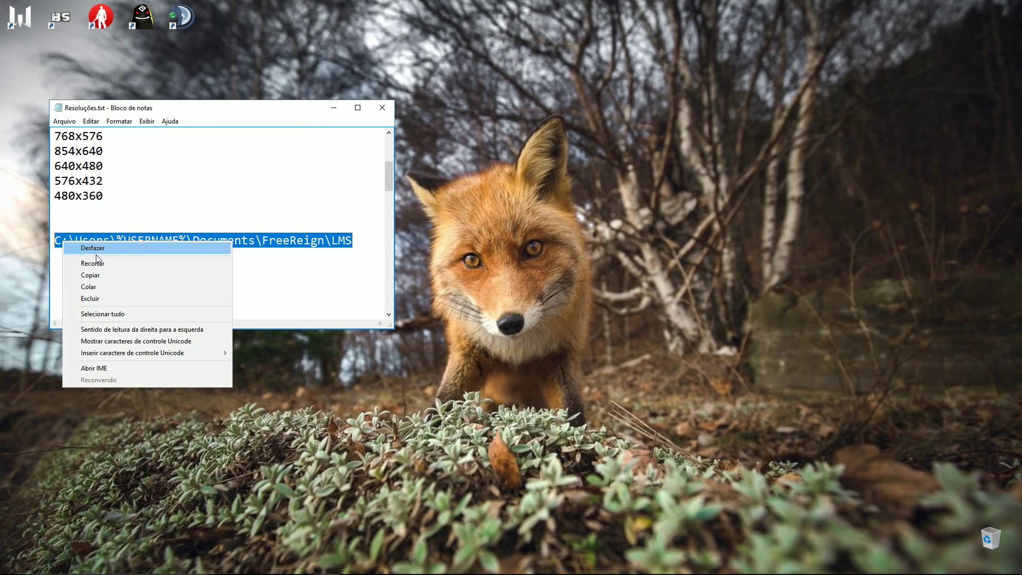
pyautogui.click(98, 277)
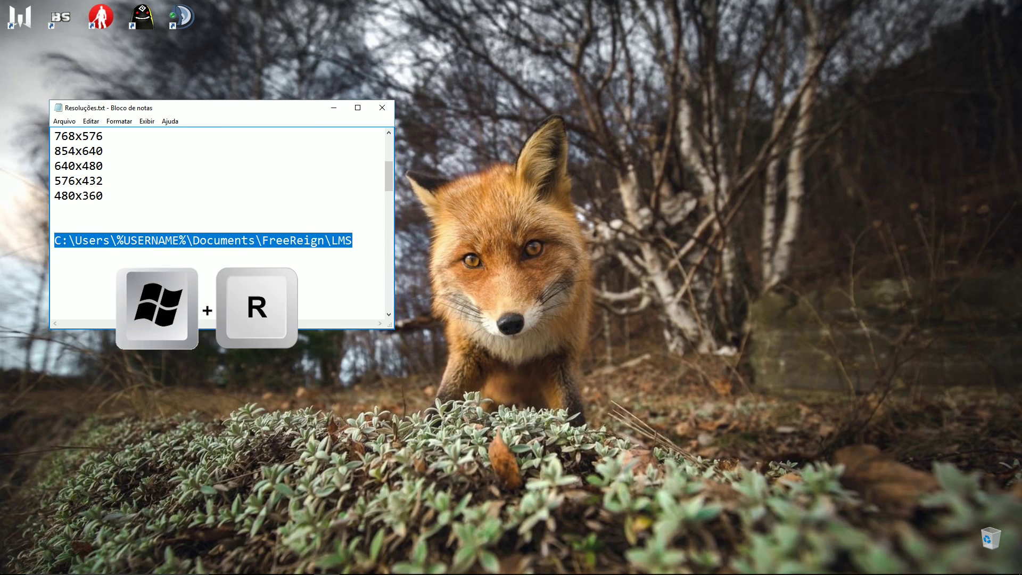
# Open the copied FreeReign\LMS folder path through the Windows Run dialog and select gameSettings.ini
pyautogui.press('super+r')
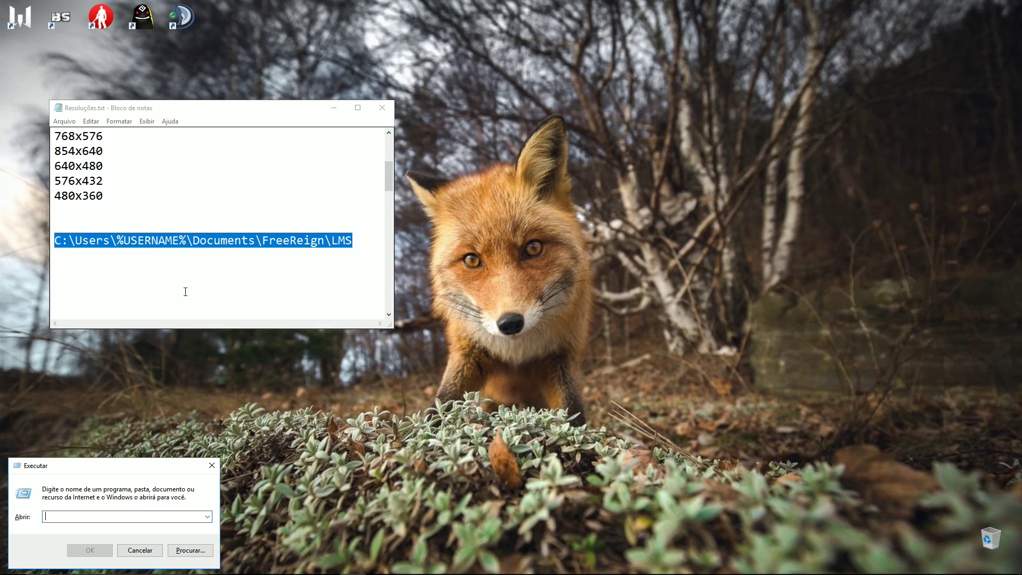
pyautogui.hotkey('ctrl', 'v')
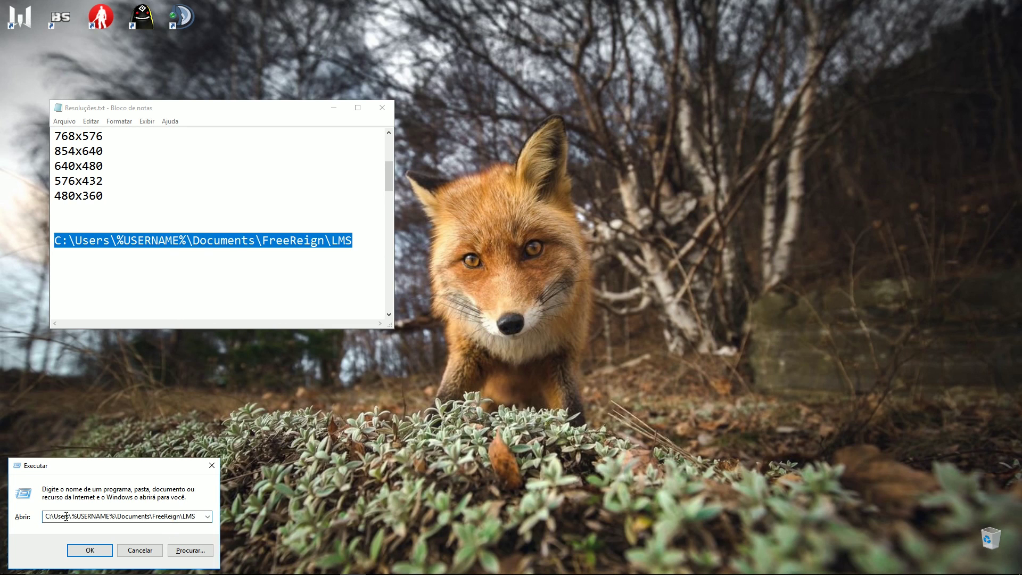
pyautogui.click(95, 550)
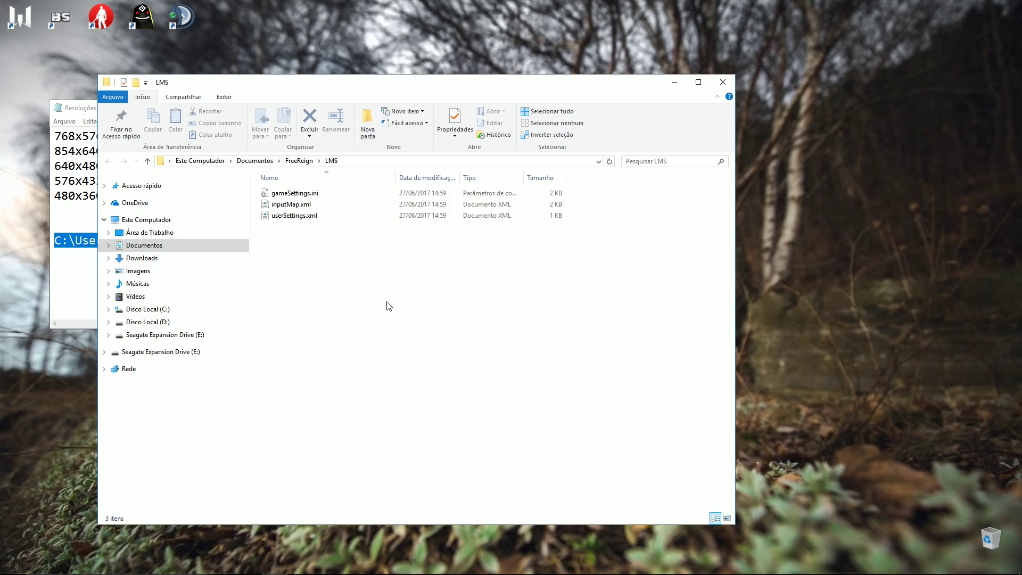
pyautogui.click(298, 195)
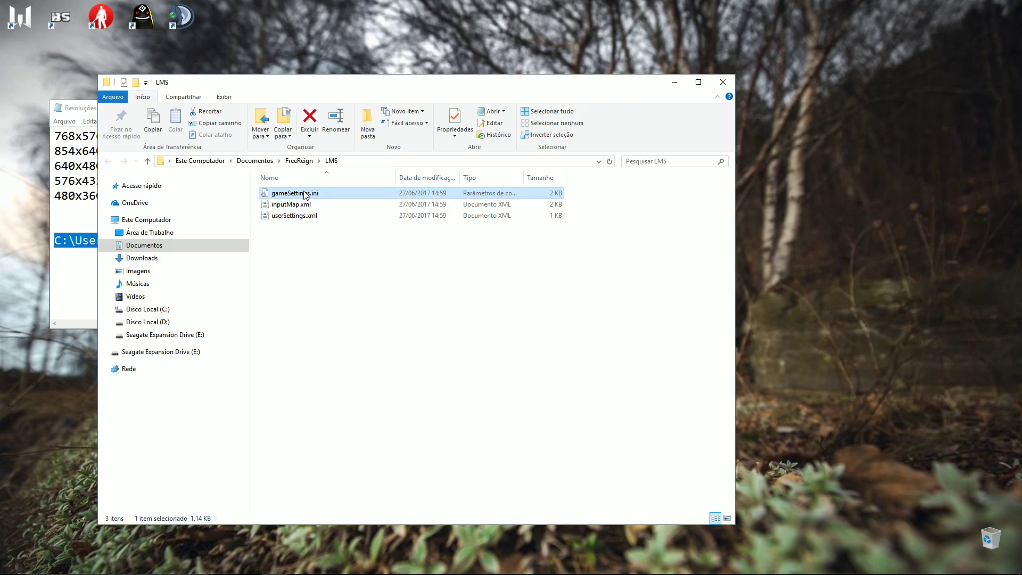
# Open gameSettings.ini in Notepad, enlarge its window, close the LMS folder and place the file beside the 16:9 resolution list
pyautogui.doubleClick(306, 195)
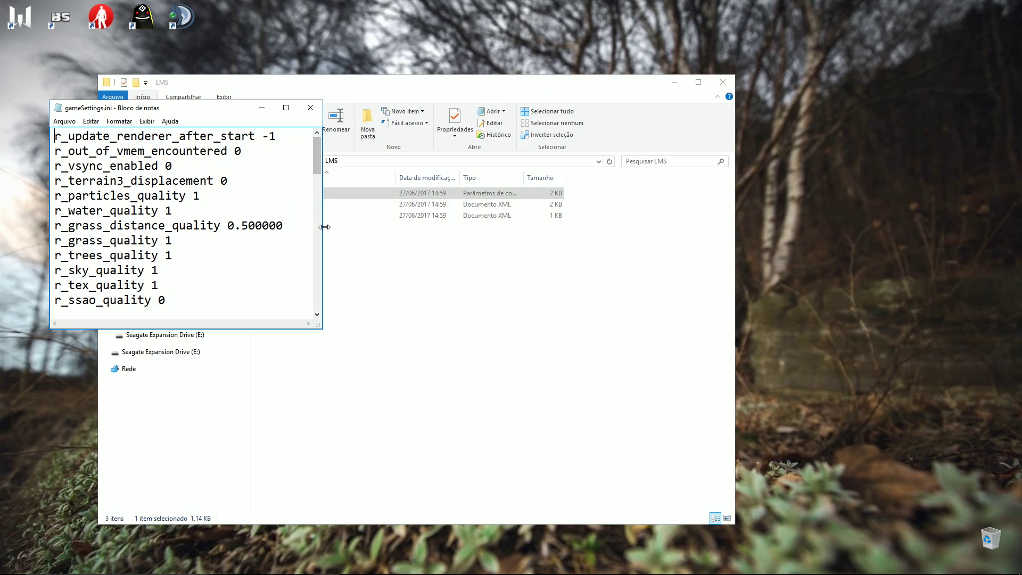
pyautogui.moveTo(322, 328); pyautogui.dragTo(507, 525)
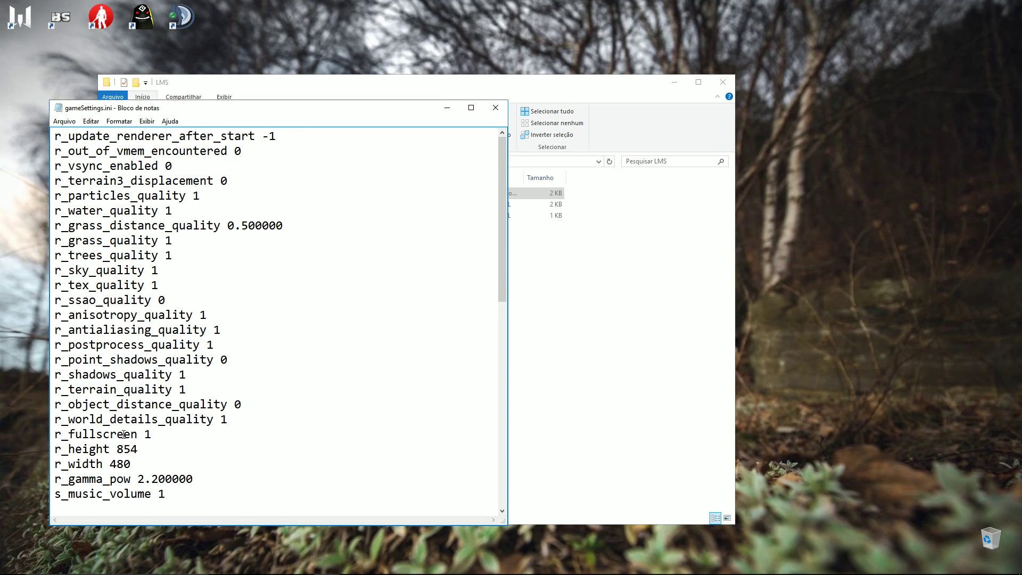
pyautogui.click(722, 82)
pyautogui.moveTo(367, 110); pyautogui.dragTo(621, 119)
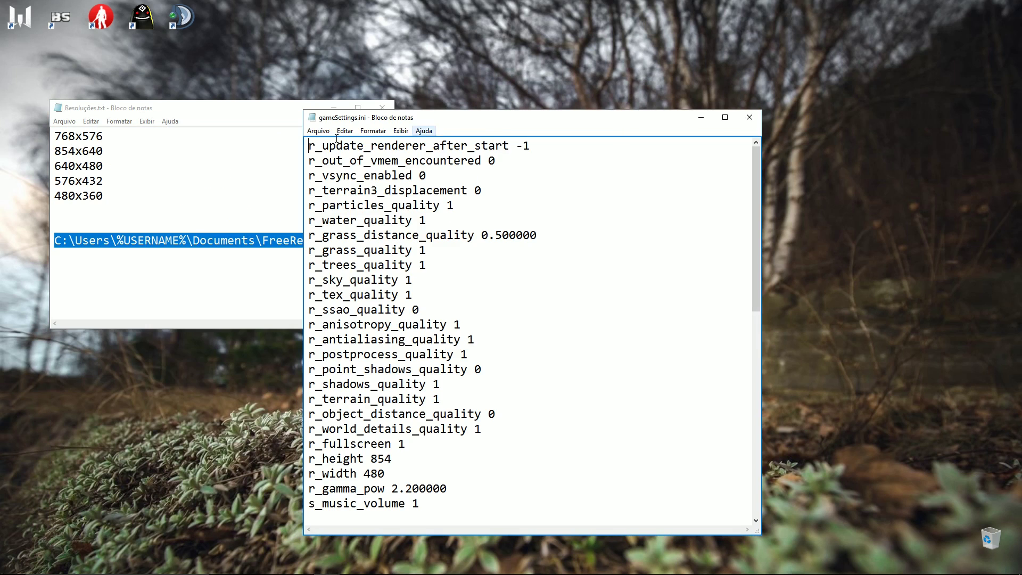
pyautogui.click(244, 156)
pyautogui.moveTo(389, 179); pyautogui.dragTo(389, 149)
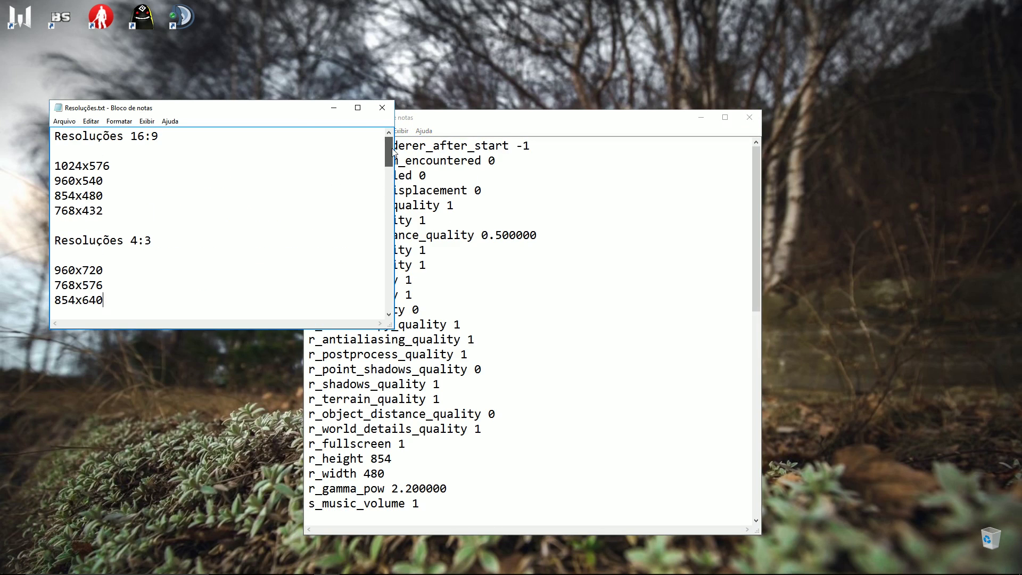
pyautogui.click(422, 121)
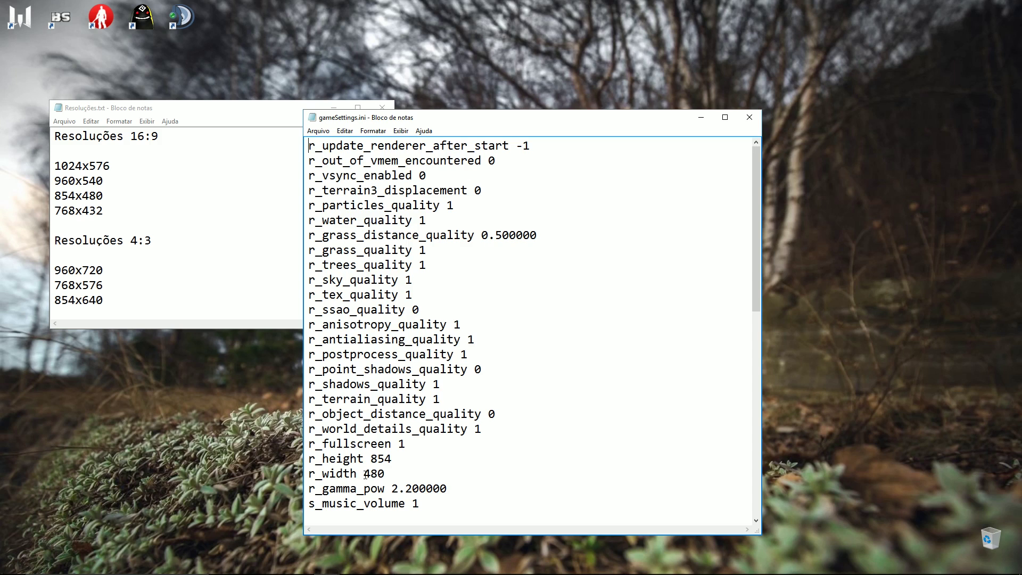
# Set r_height to 432 and r_width to 768 in gameSettings.ini
pyautogui.moveTo(371, 460); pyautogui.dragTo(392, 457)
pyautogui.press('BackSpace')
pyautogui.write('432')
pyautogui.moveTo(363, 473); pyautogui.dragTo(386, 473)
pyautogui.write('76')
# Save gameSettings.ini and close both it and the resolution notes
pyautogui.click(319, 130)
pyautogui.click(331, 167)
pyautogui.click(748, 118)
pyautogui.click(390, 110)
pyautogui.rightClick(382, 95)
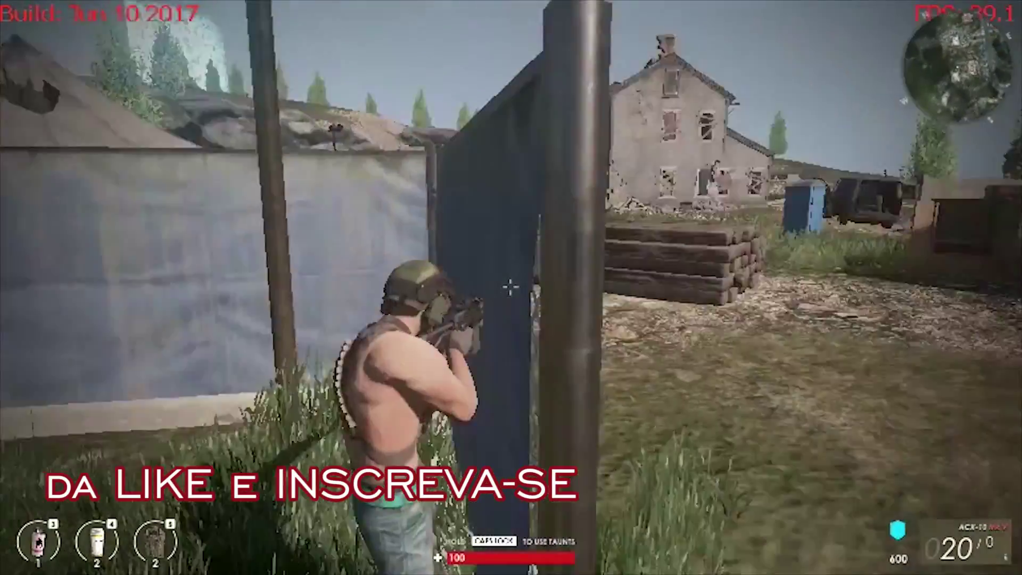
pyautogui.press('w')
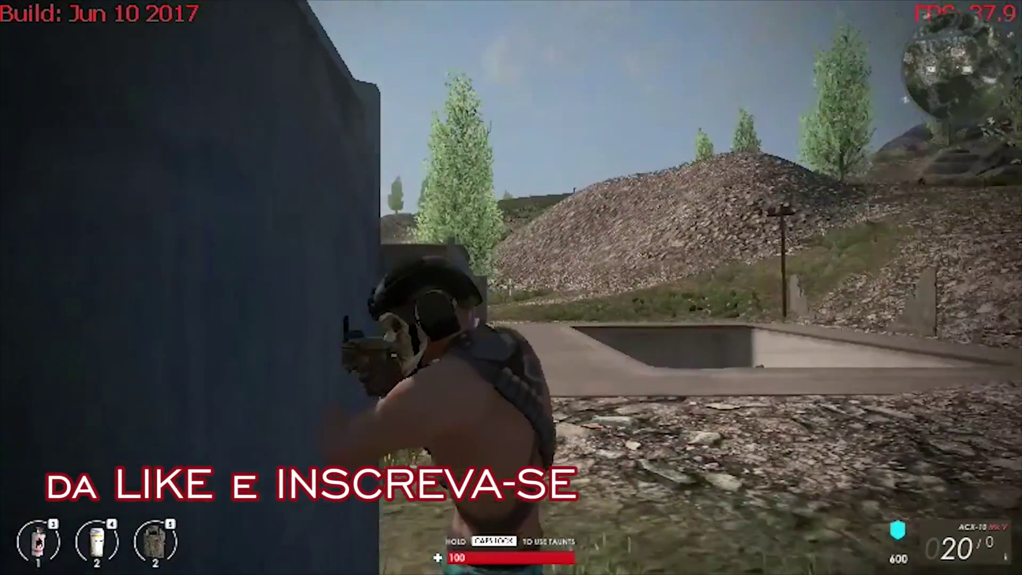
pyautogui.press('w')
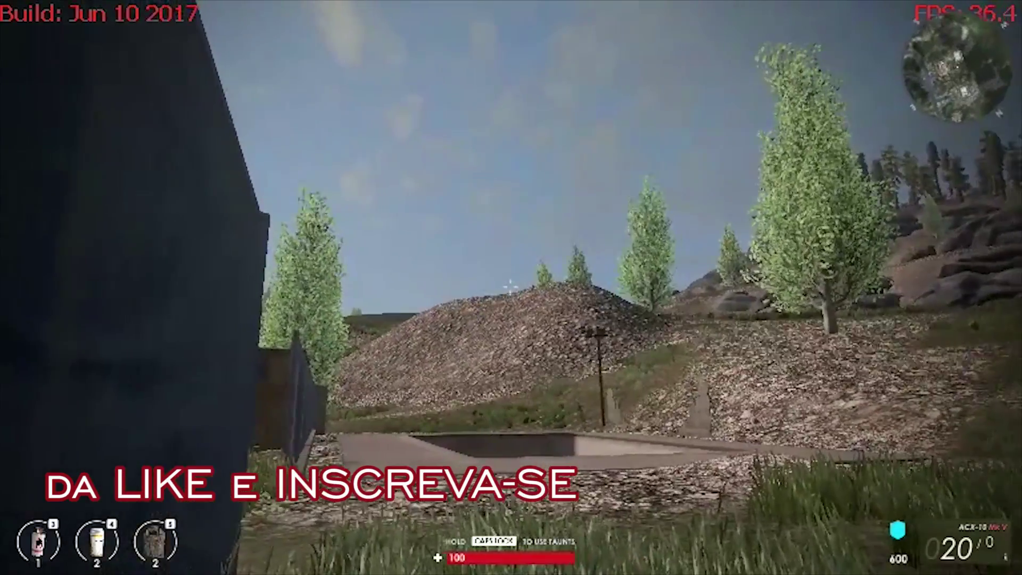
pyautogui.rightClick(511, 288)
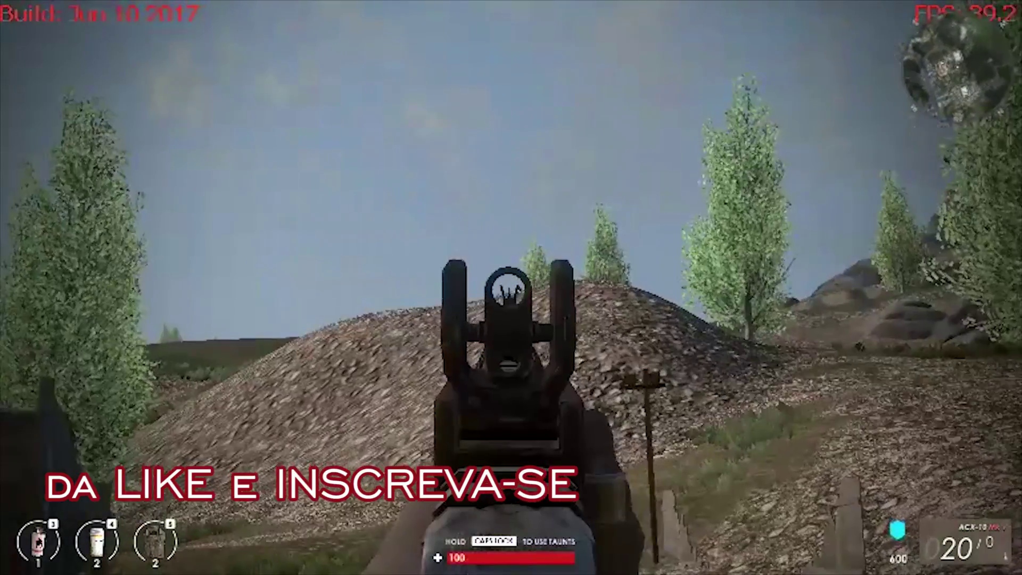
pyautogui.click(511, 287)
pyautogui.click(511, 287)
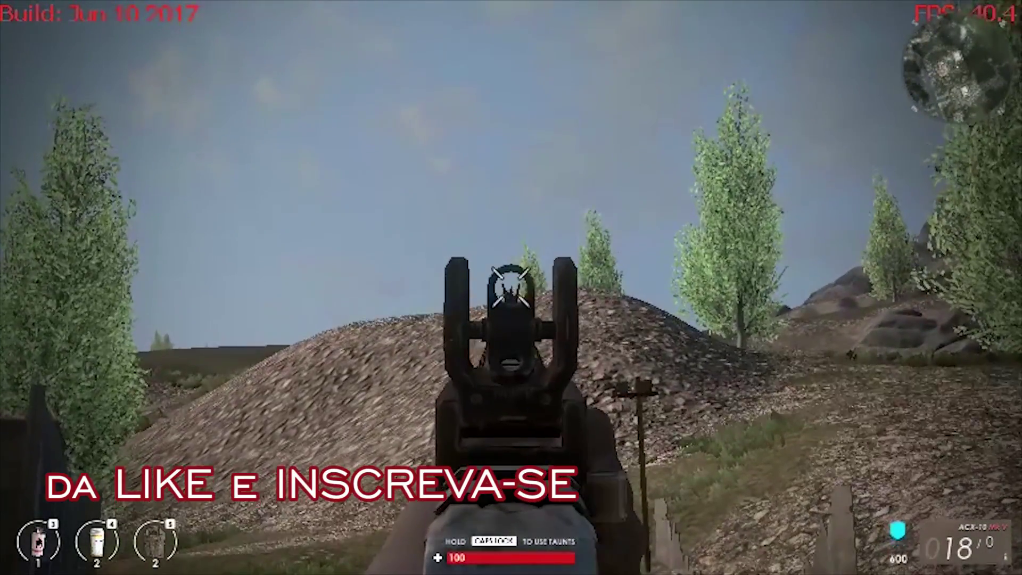
pyautogui.click(511, 287)
pyautogui.rightClick(511, 287)
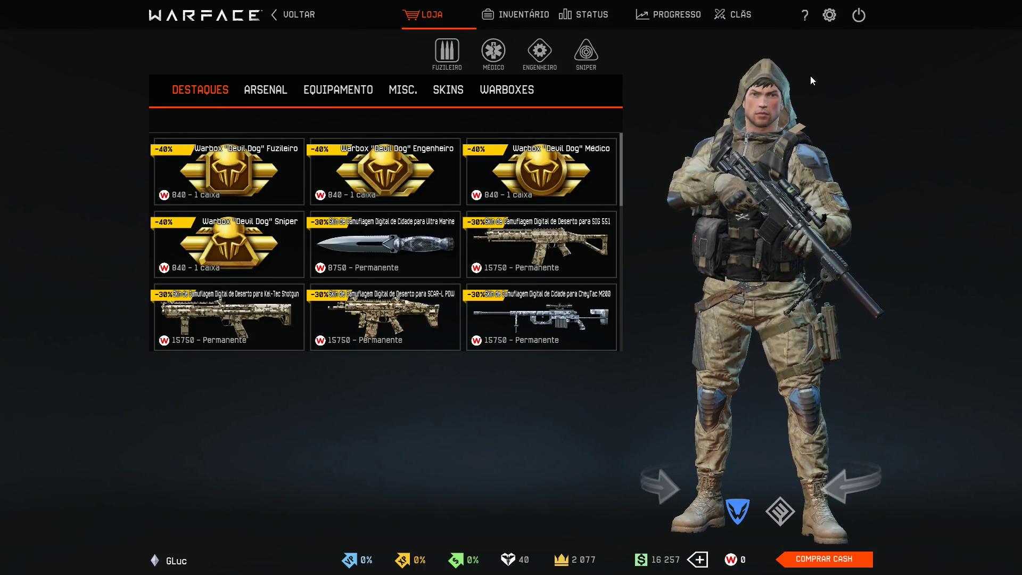
# In Warface, open the video settings and look through the available screen resolutions for the custom 16:9 sizes
pyautogui.click(828, 16)
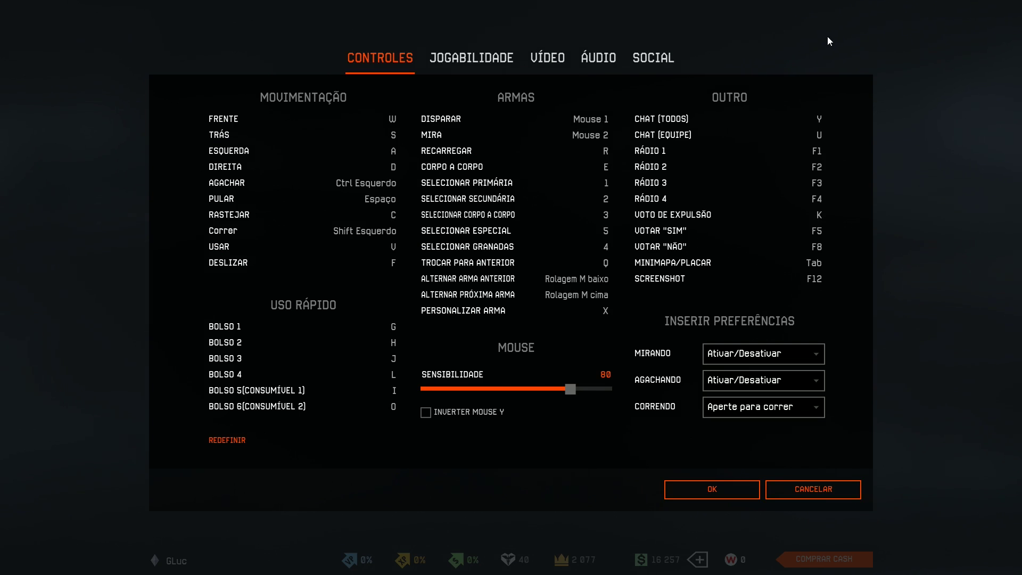
pyautogui.click(554, 58)
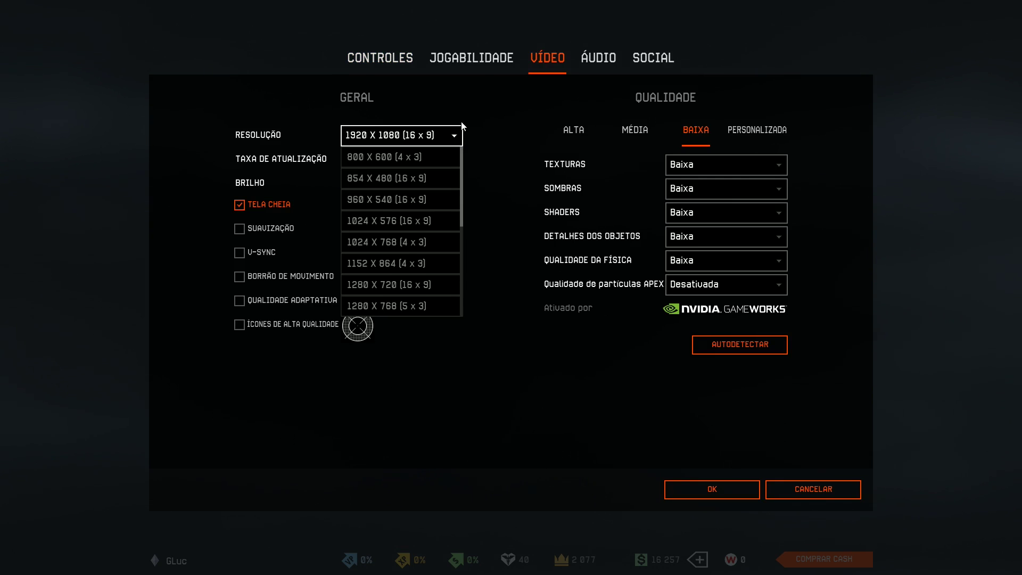
pyautogui.moveTo(459, 156); pyautogui.dragTo(454, 264)
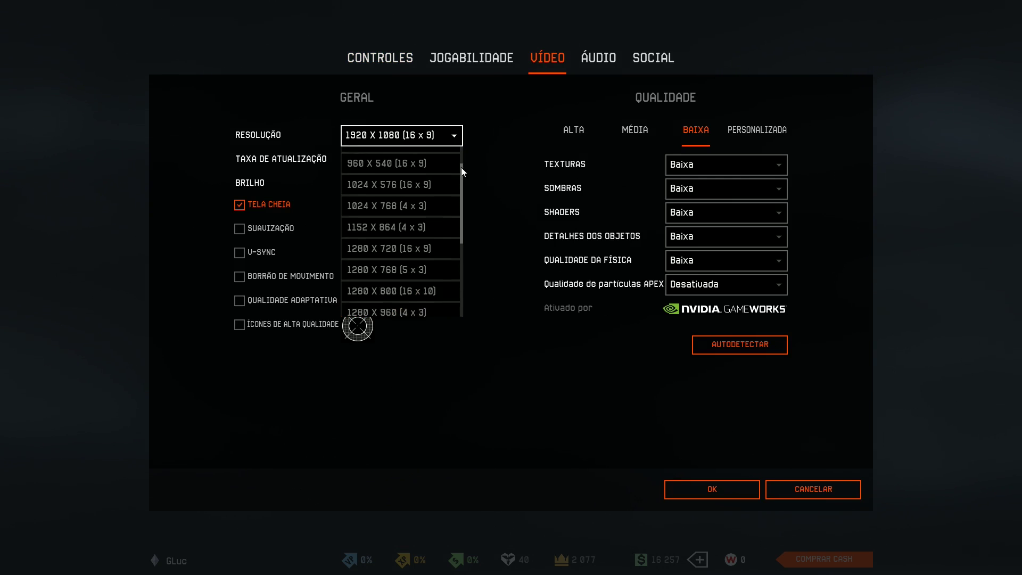